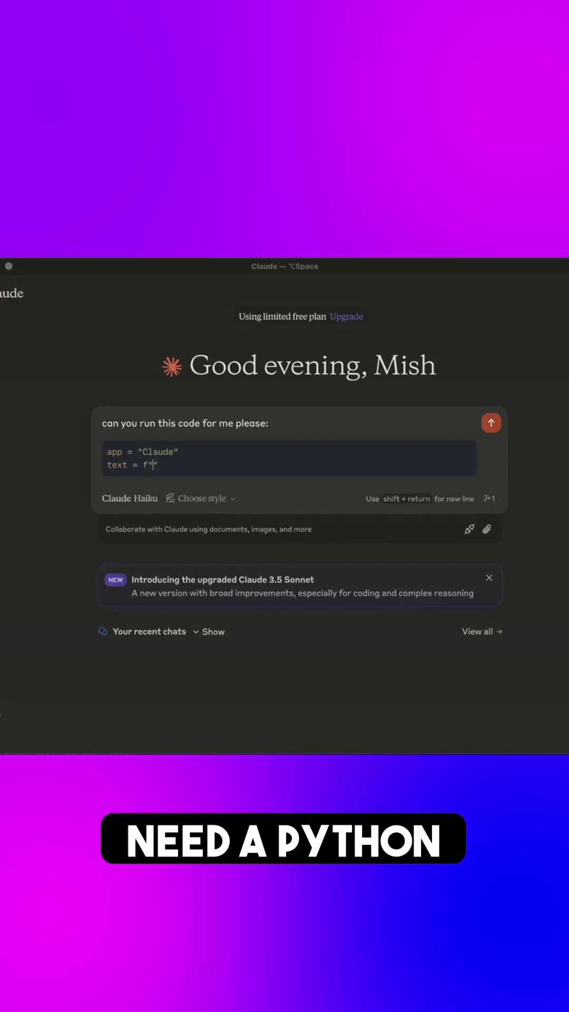
# Step: Finish the final 'text' line of the Python snippet and send the run-code request
pyautogui.hotkey('shift', 'Return')
pyautogui.write('text')
pyautogui.press('Return')
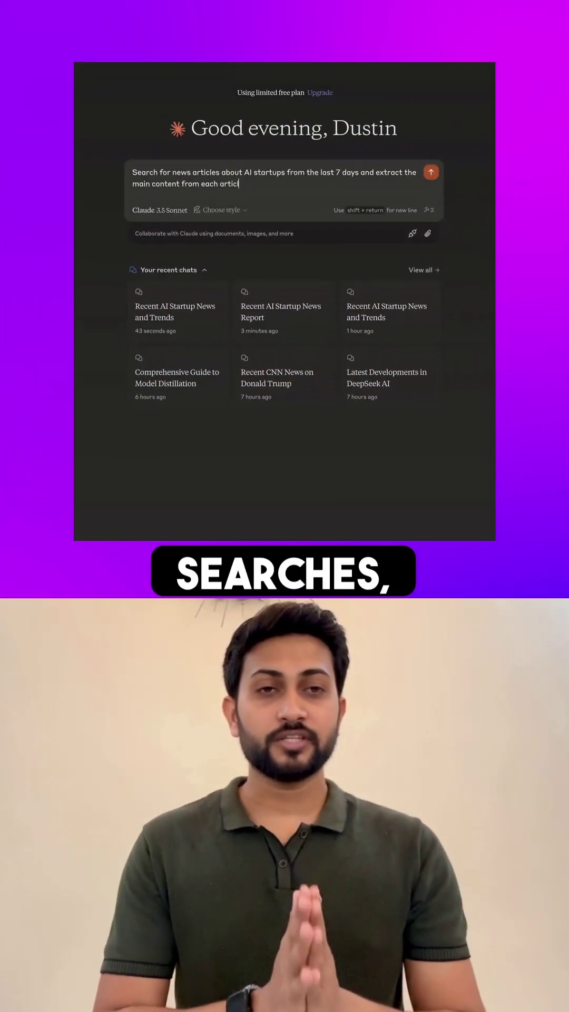
pyautogui.write('le to generate a fe')
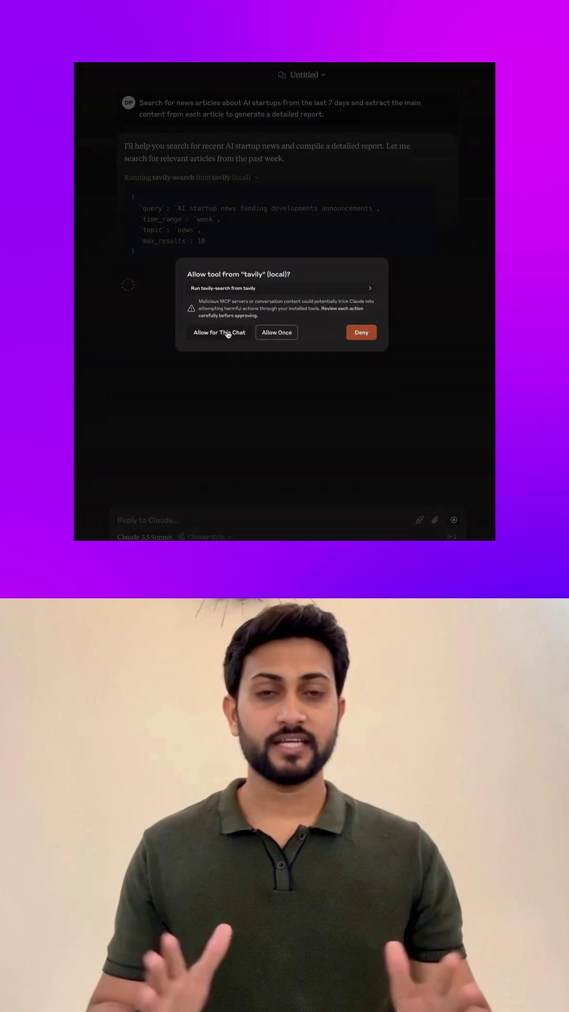